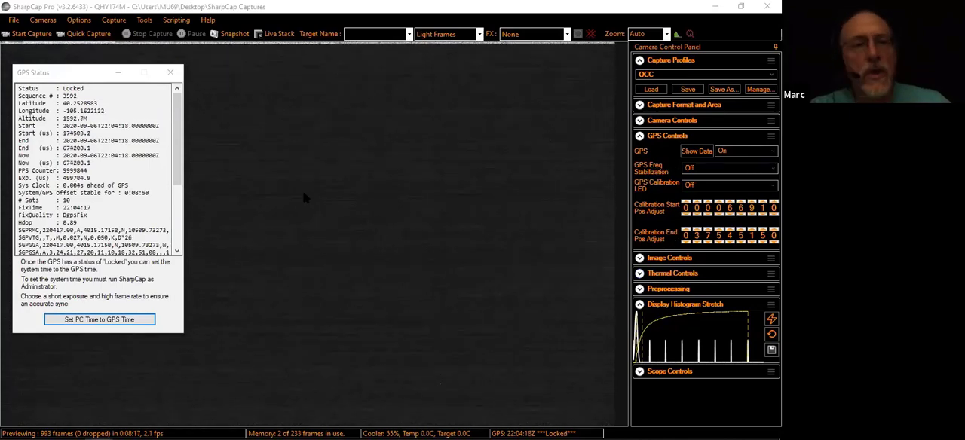
Close the GPS status window and show the camera's GPS data again
left_click(170, 75)
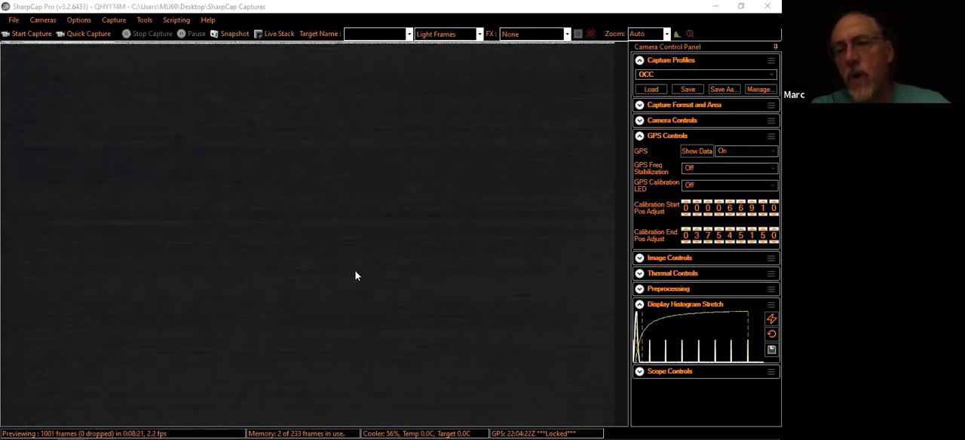
left_click(697, 152)
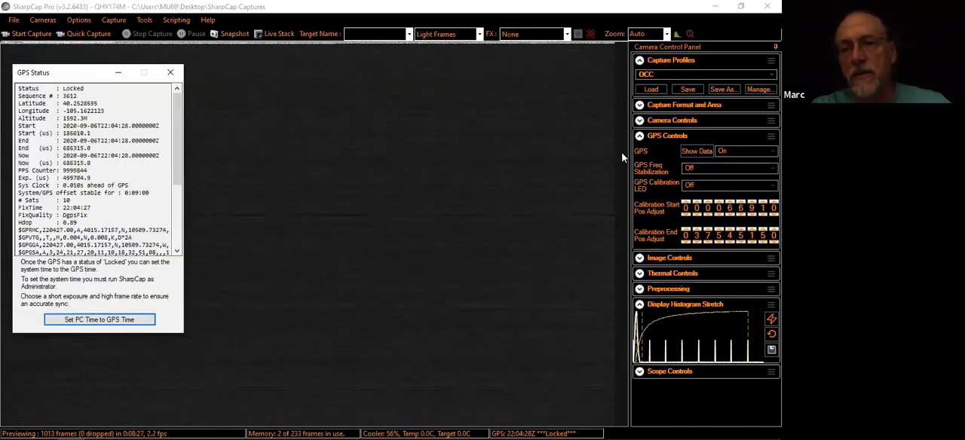
left_click(167, 74)
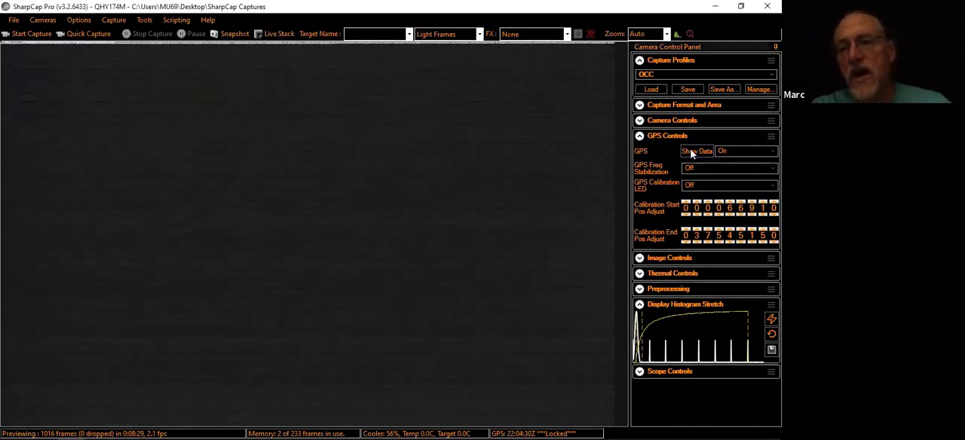
left_click(693, 152)
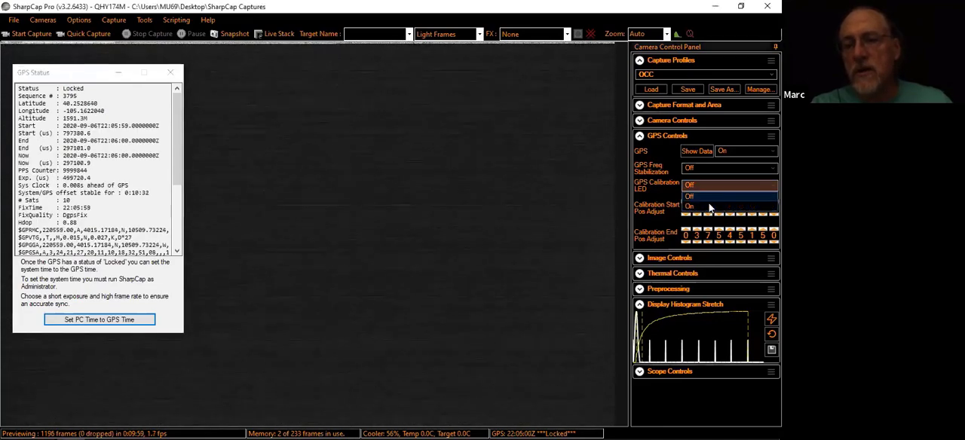
Turn on the GPS calibration LED and check the exposure and gain settings in the camera controls
left_click(709, 203)
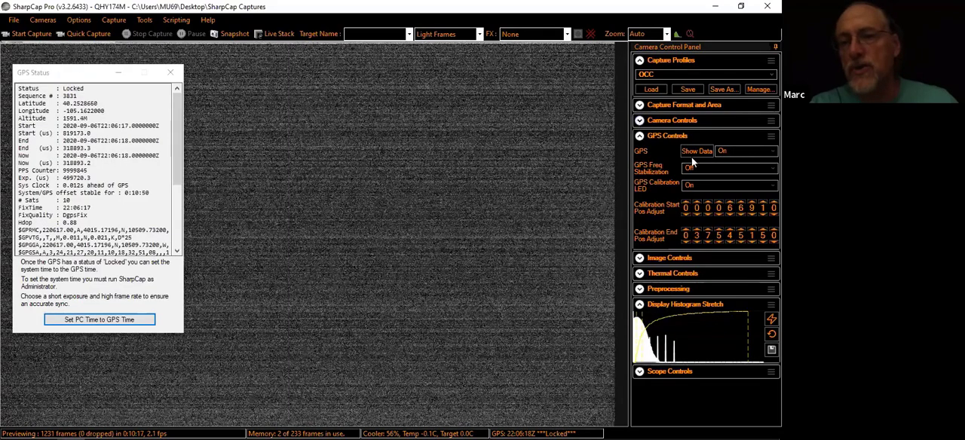
left_click(641, 121)
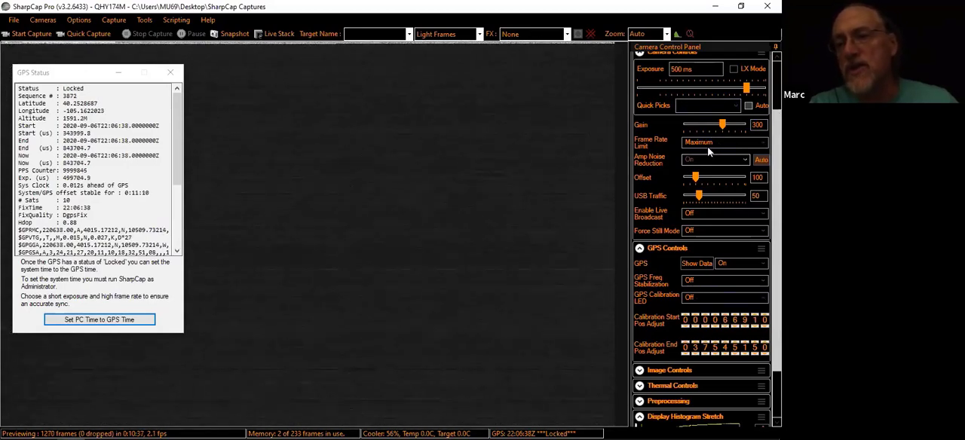
left_click(711, 299)
left_click(714, 319)
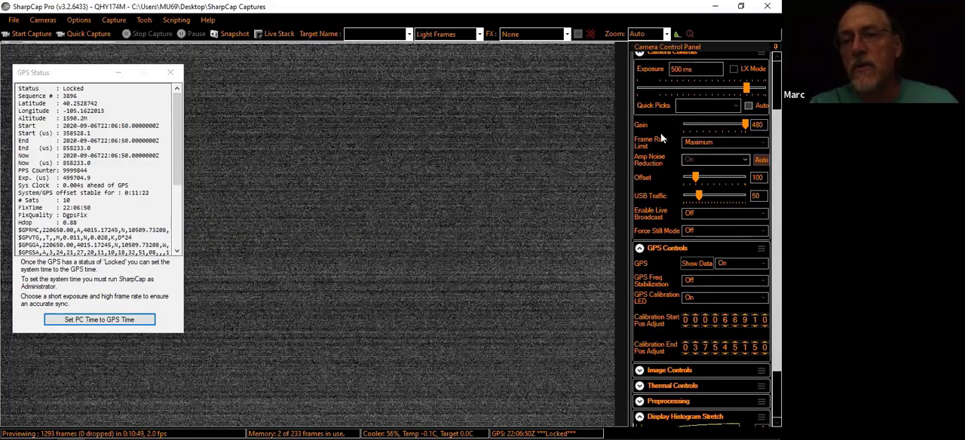
scroll(702, 227, "up", 2)
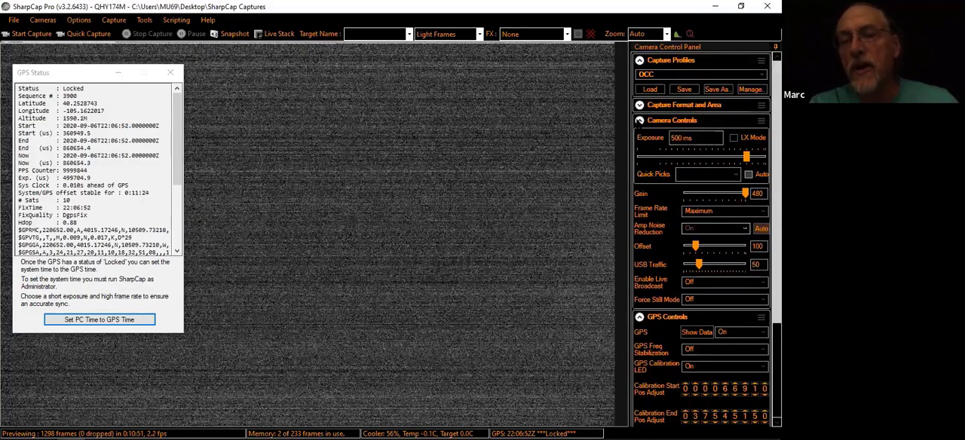
left_click(640, 120)
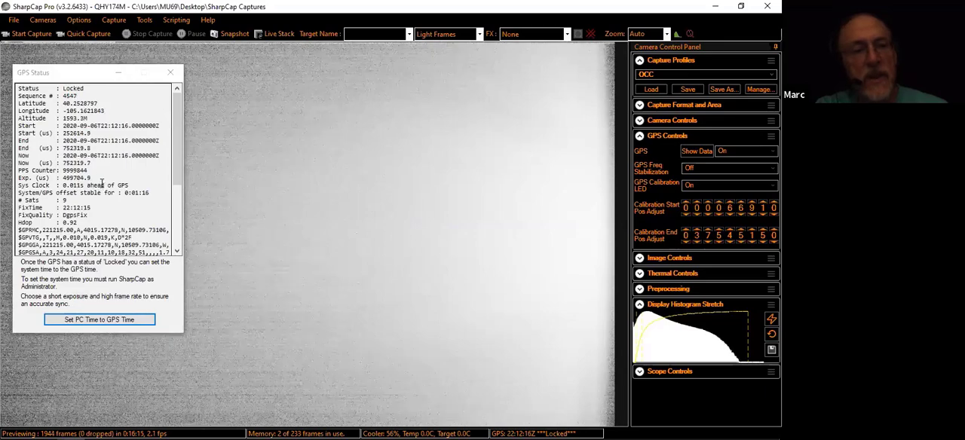
Try calibration end positions of 027545150 and 017545150, and restore the value to 037545150
left_click(697, 242)
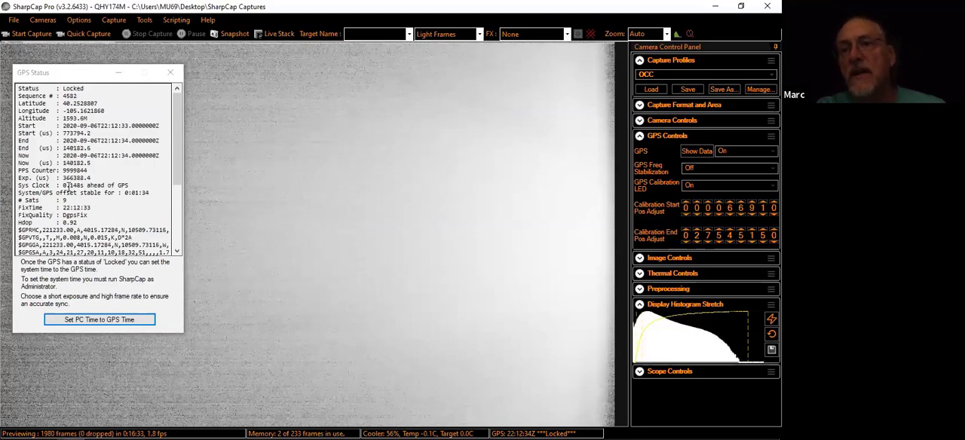
left_click(698, 242)
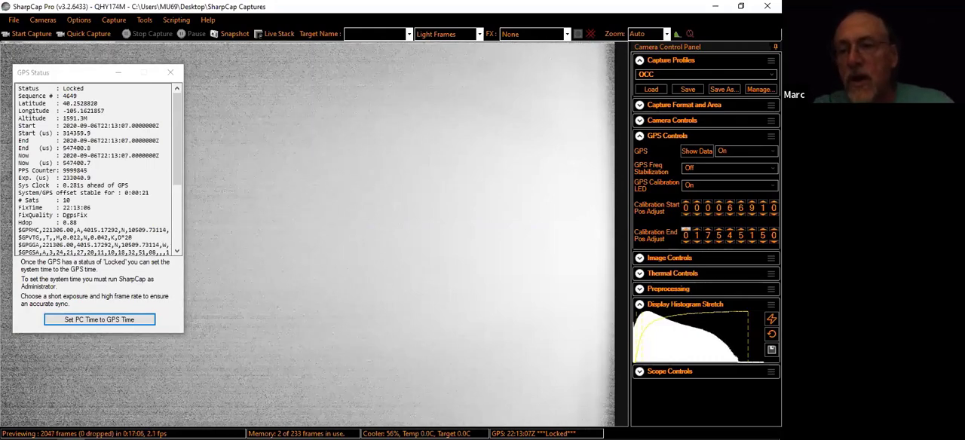
left_click(696, 230)
left_click(697, 230)
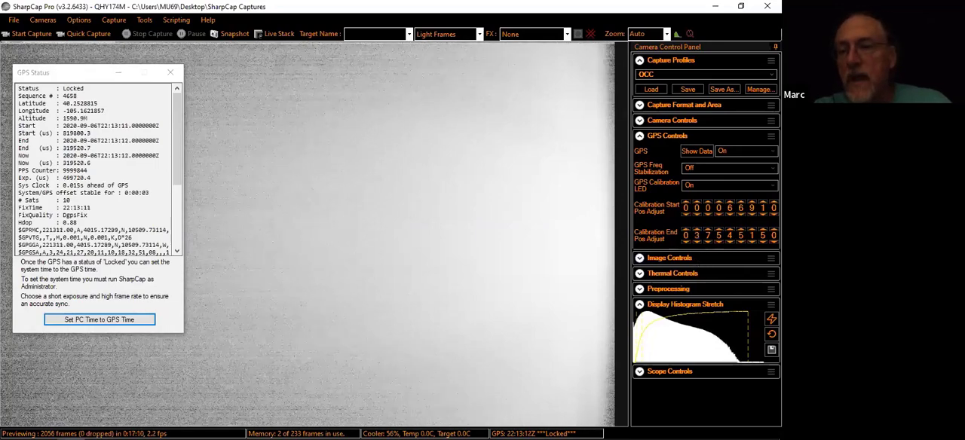
Step the calibration end position up by tens to 037545180 and back to 037545150 to test the LED transition
left_click(763, 230)
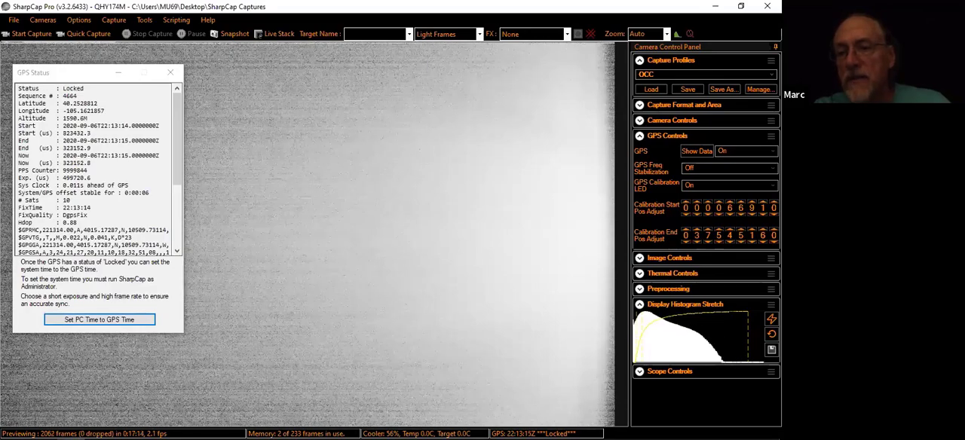
left_click(762, 230)
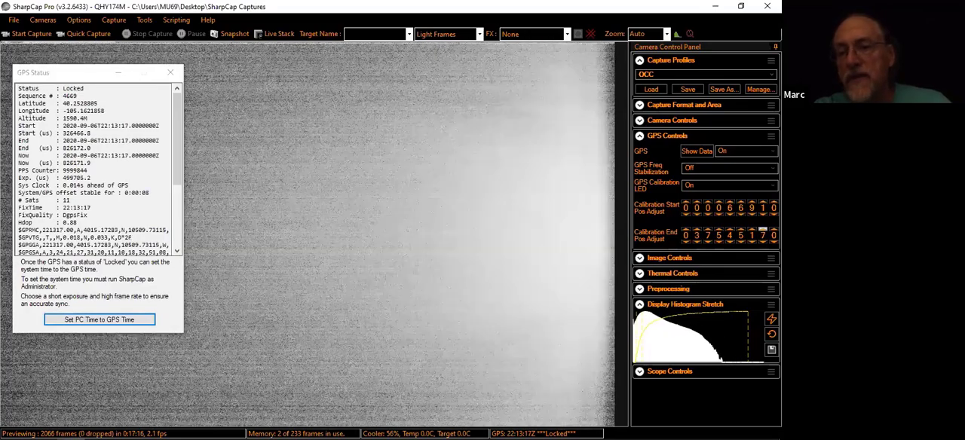
left_click(762, 230)
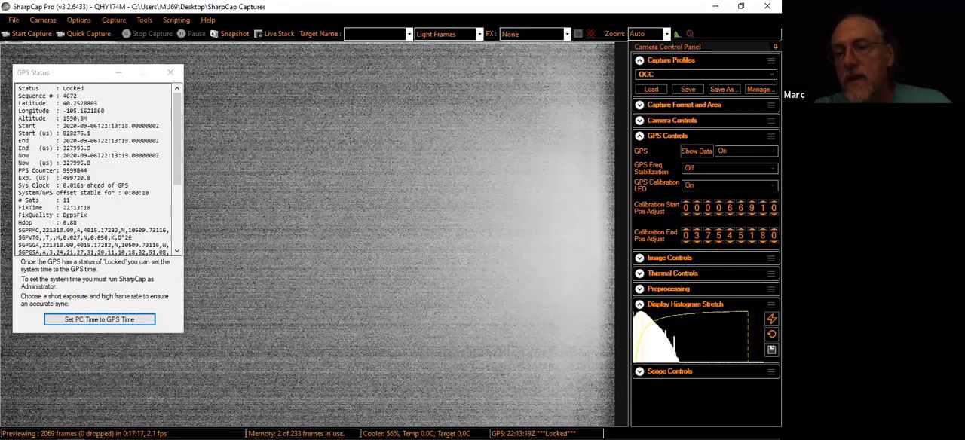
left_click(763, 241)
left_click(763, 241)
left_click(762, 241)
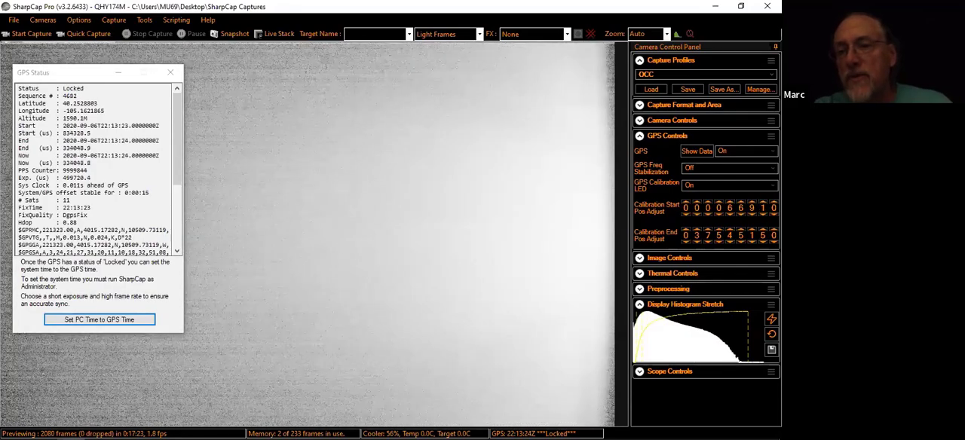
Test the LED transition with calibration start positions from 000066900 to 000066960, and return the value to 000066910
left_click(763, 214)
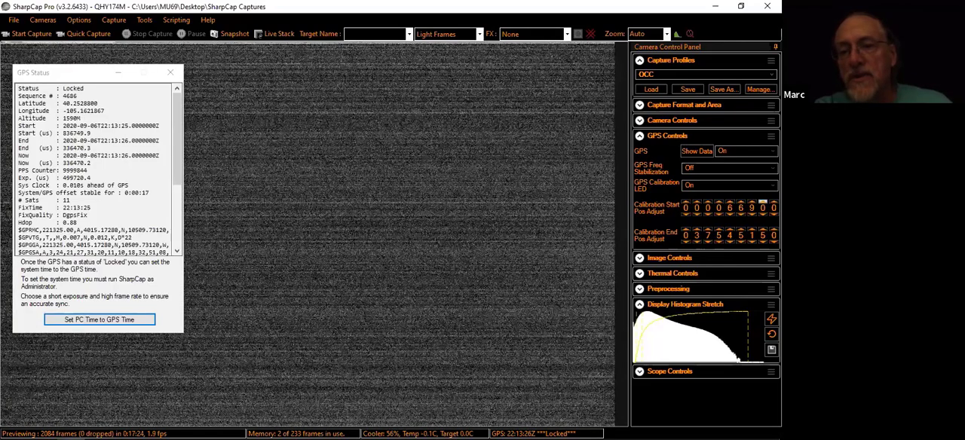
left_click(763, 203)
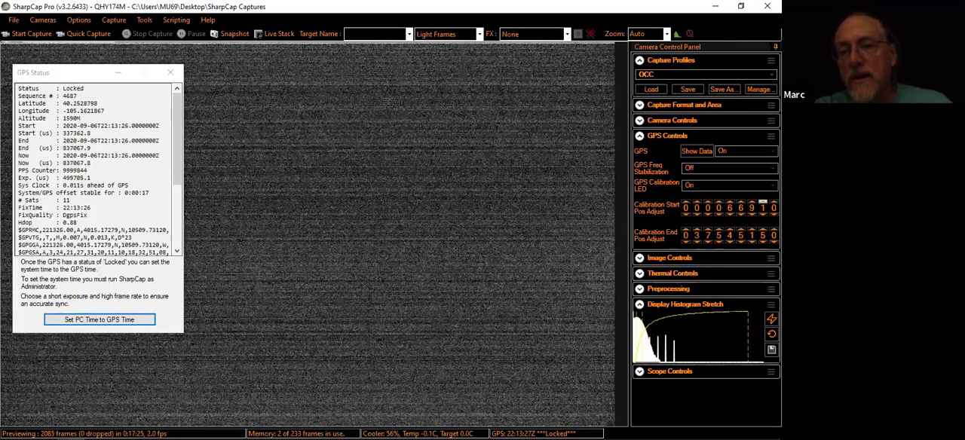
left_click(763, 202)
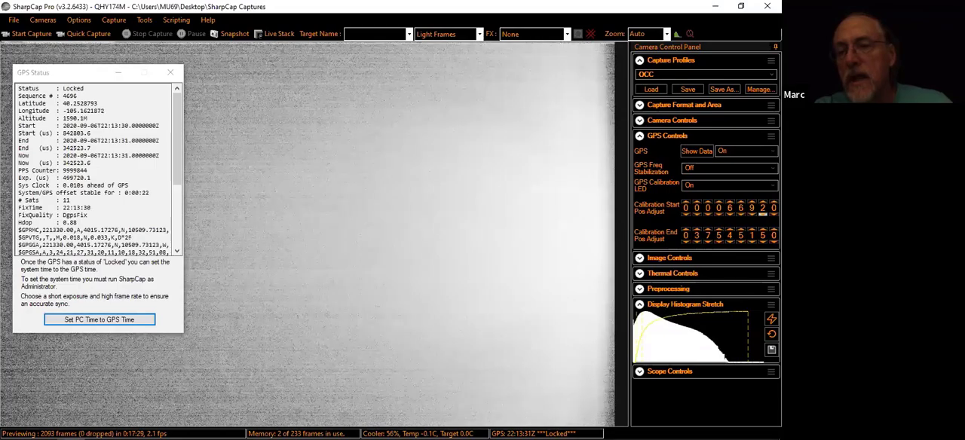
left_click(762, 215)
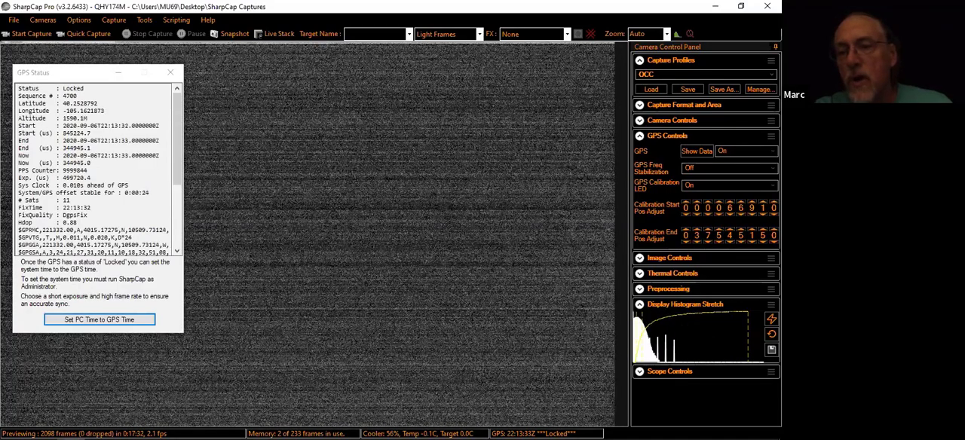
left_click(763, 230)
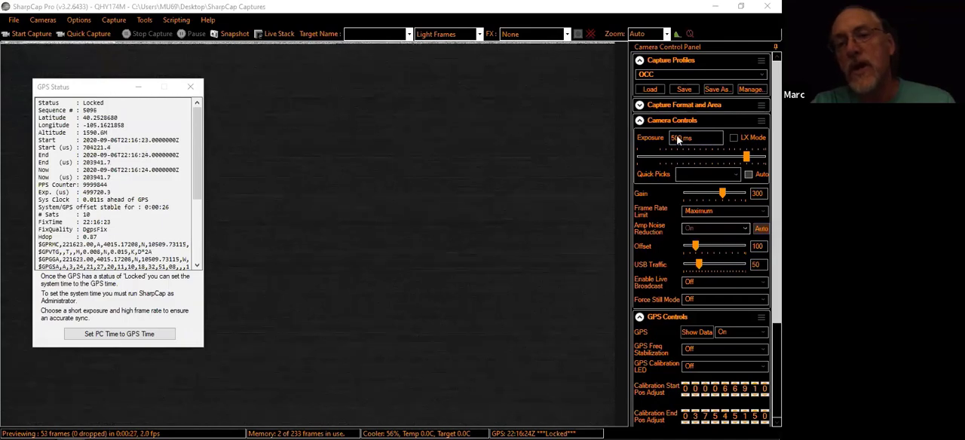
Set the camera exposure to 250 ms and collapse the camera controls
left_click(677, 140)
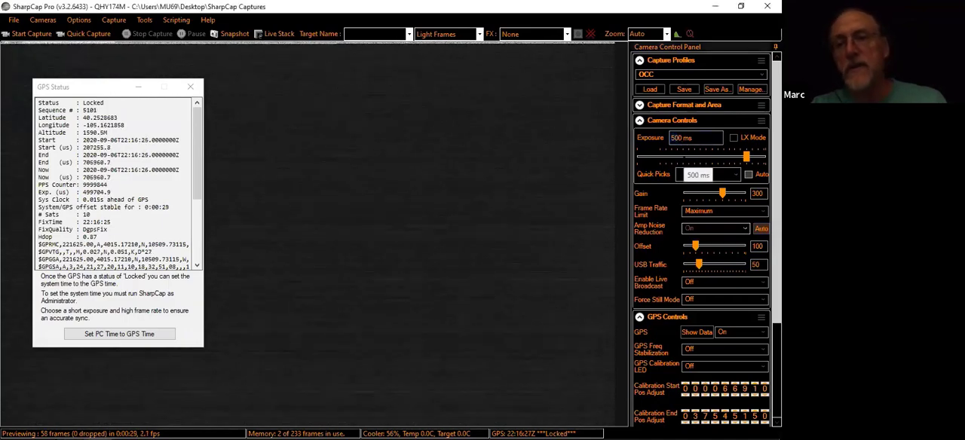
key("BackSpace")
key("BackSpace")
type("25")
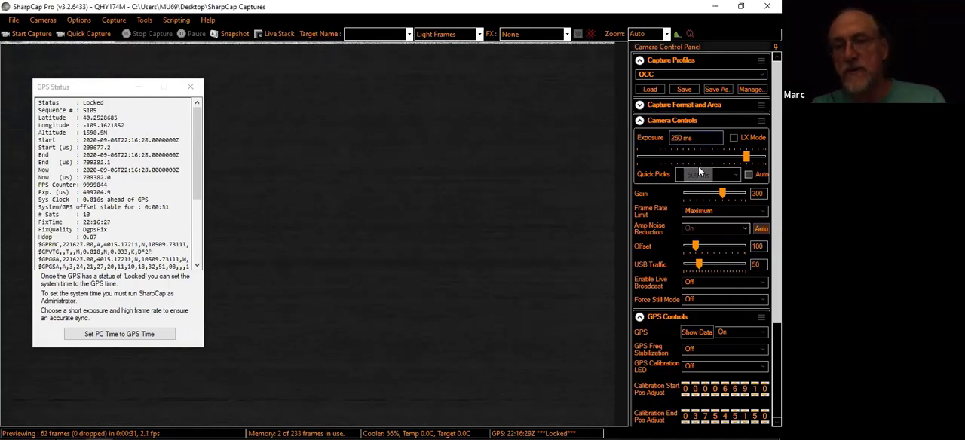
key("Return")
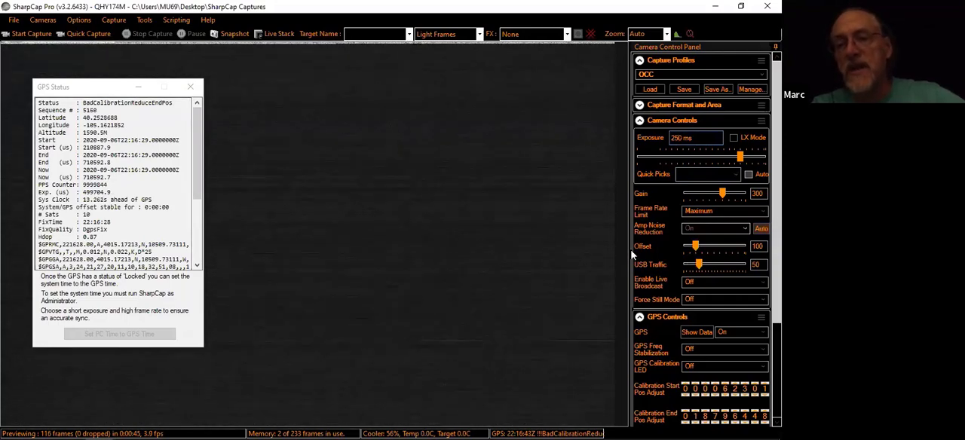
left_click(641, 120)
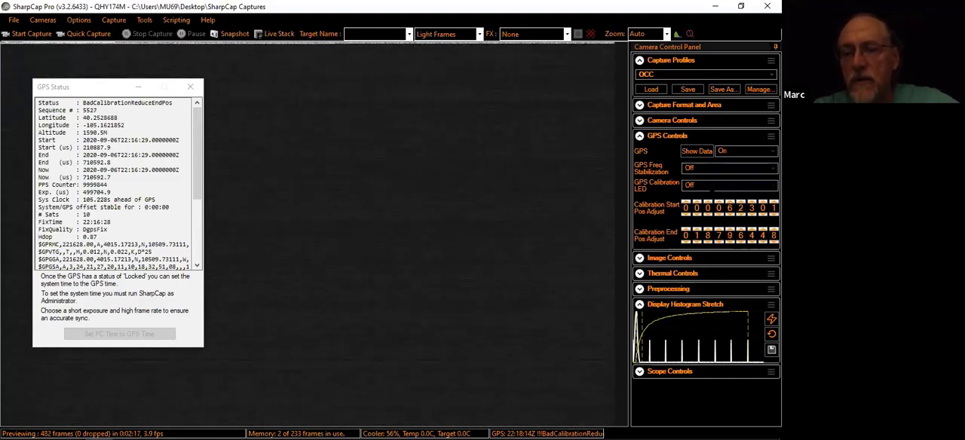
Turn on the GPS calibration LED and raise the calibration start position to 000067301, stepping its thousands digit back to 6
left_click(728, 185)
left_click(714, 207)
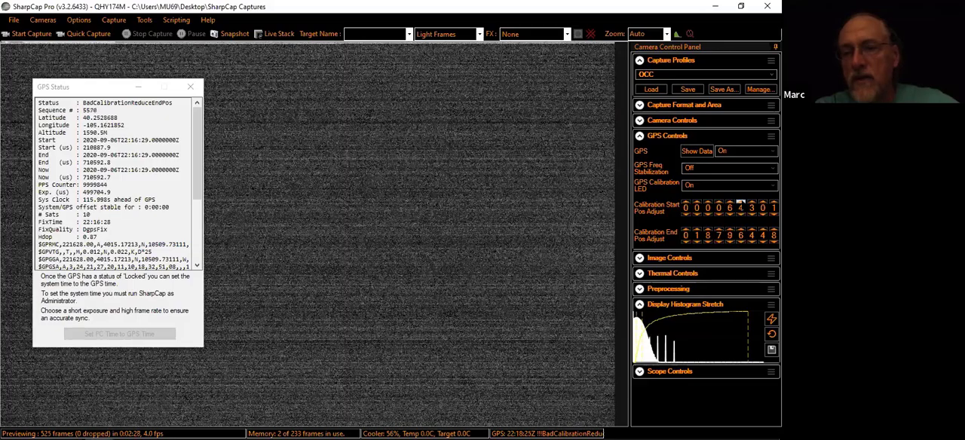
left_click(741, 203)
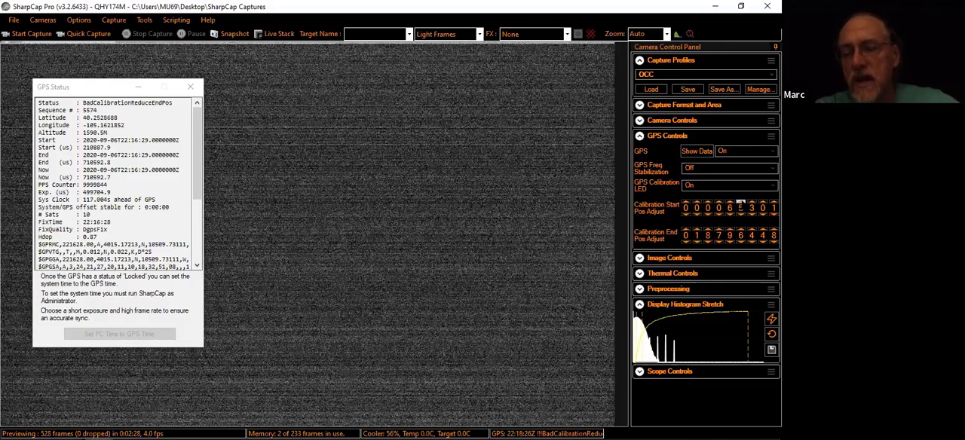
left_click(741, 203)
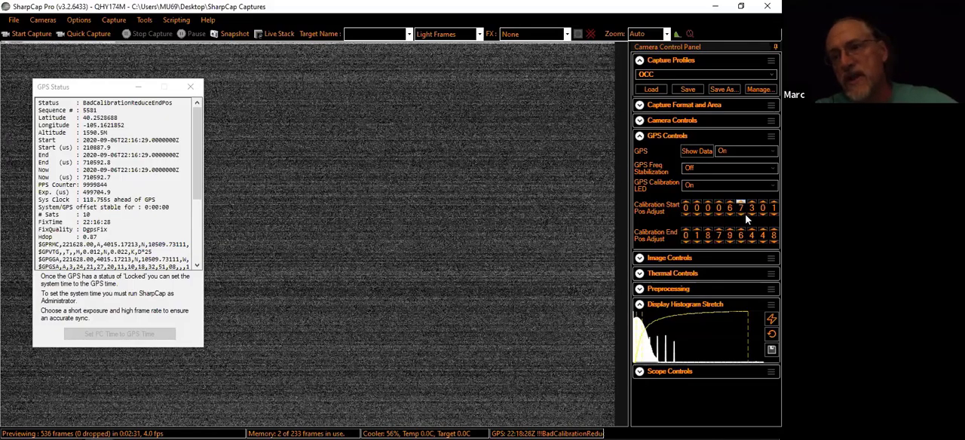
left_click(740, 203)
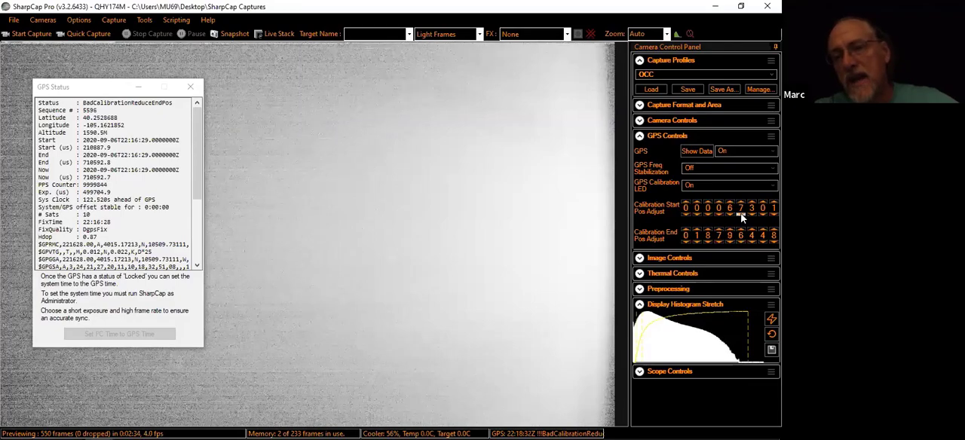
left_click(741, 215)
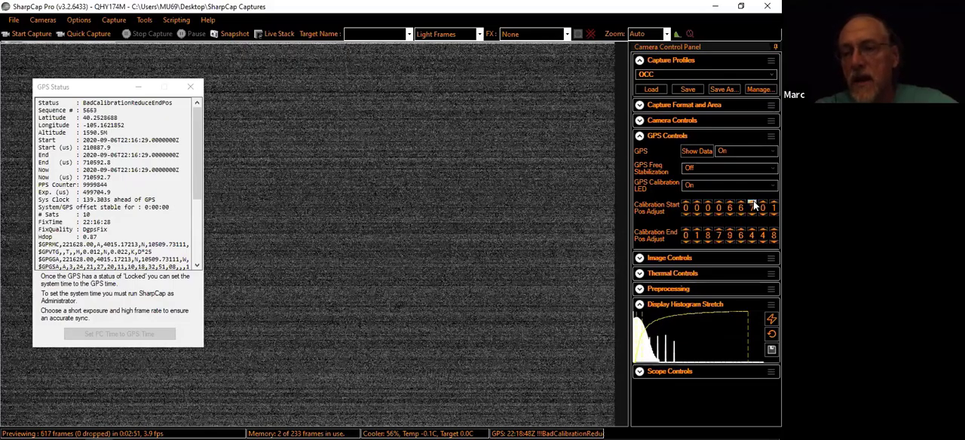
Fine-tune the hundreds, tens and units digits of the calibration start position to reach 000066910
left_click(754, 202)
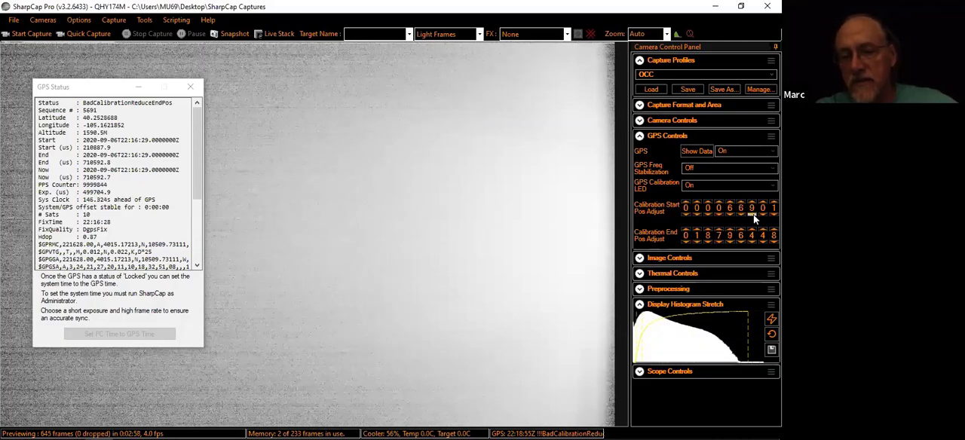
left_click(753, 215)
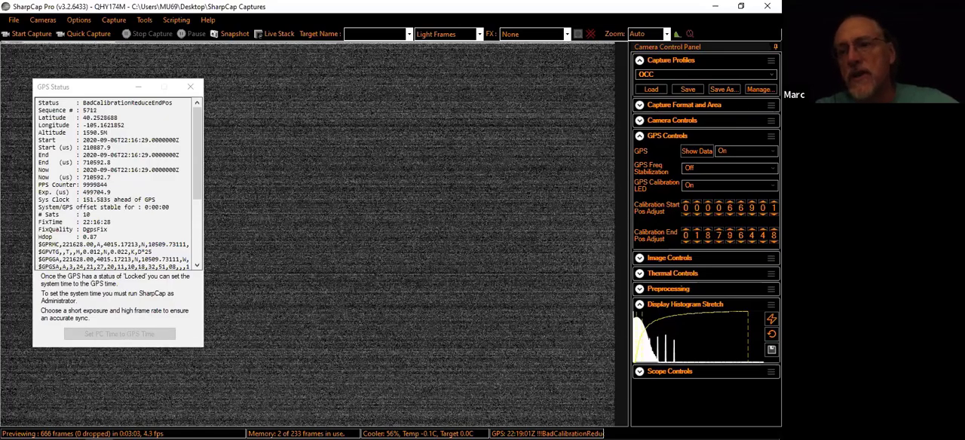
left_click(774, 215)
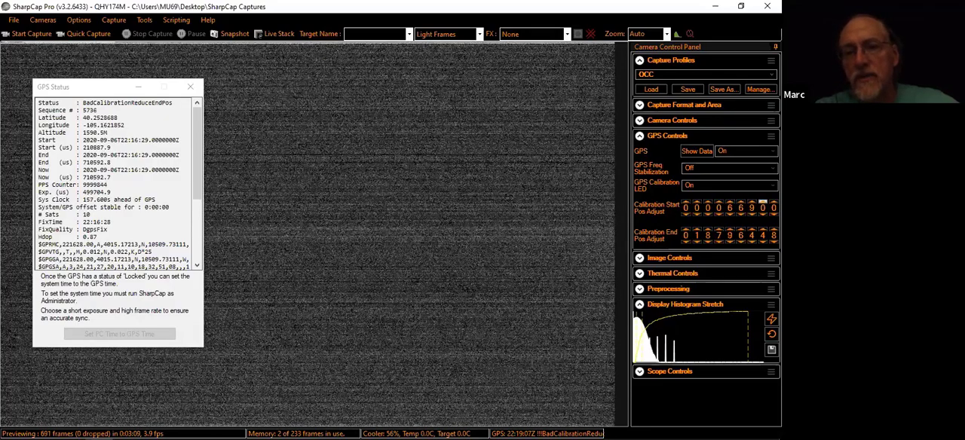
left_click(762, 202)
left_click(762, 202)
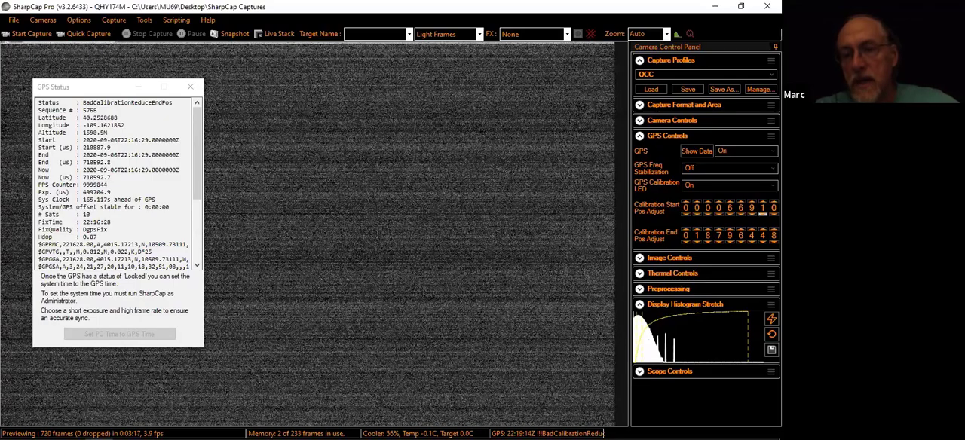
left_click(763, 214)
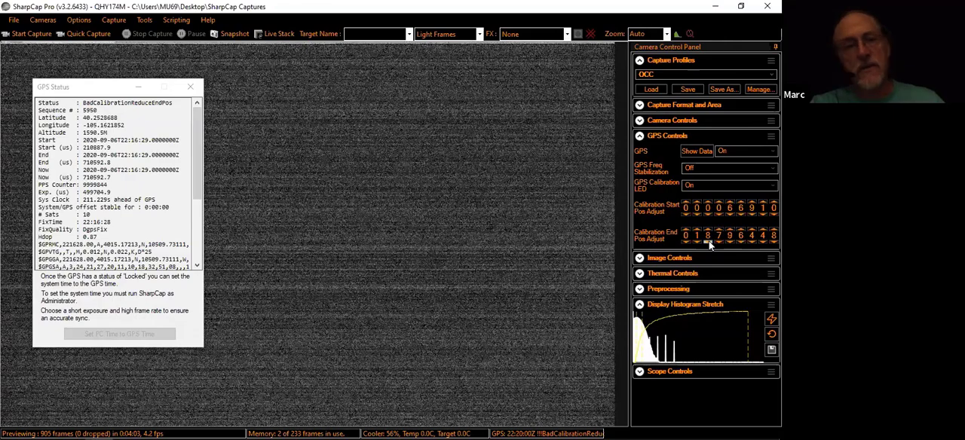
Step the hundred-thousands and ten-thousands digits of the calibration end position around the LED transition to reach 018796448
left_click(708, 242)
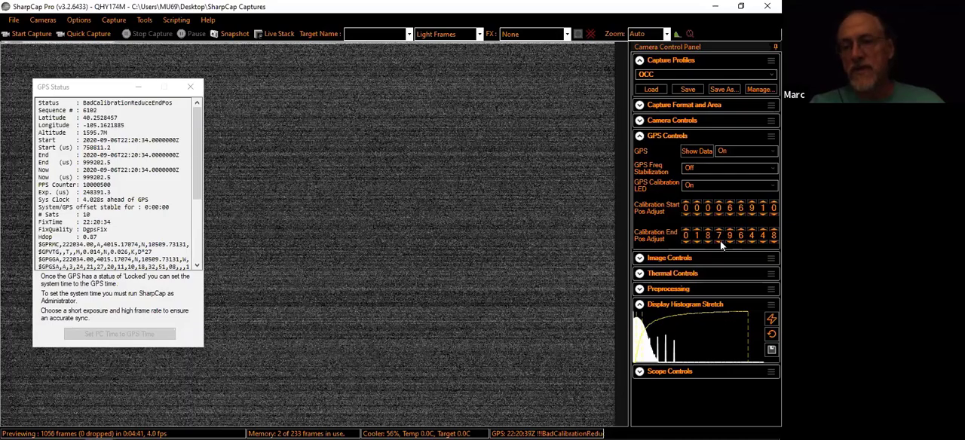
left_click(720, 240)
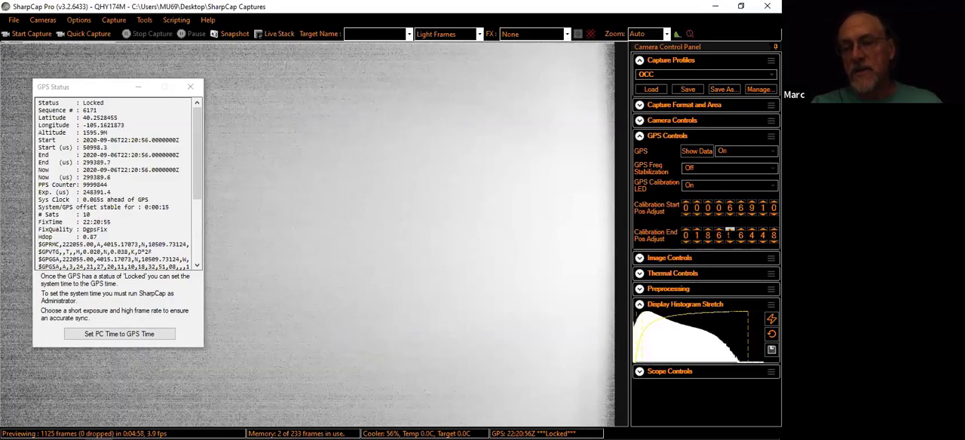
left_click(730, 231)
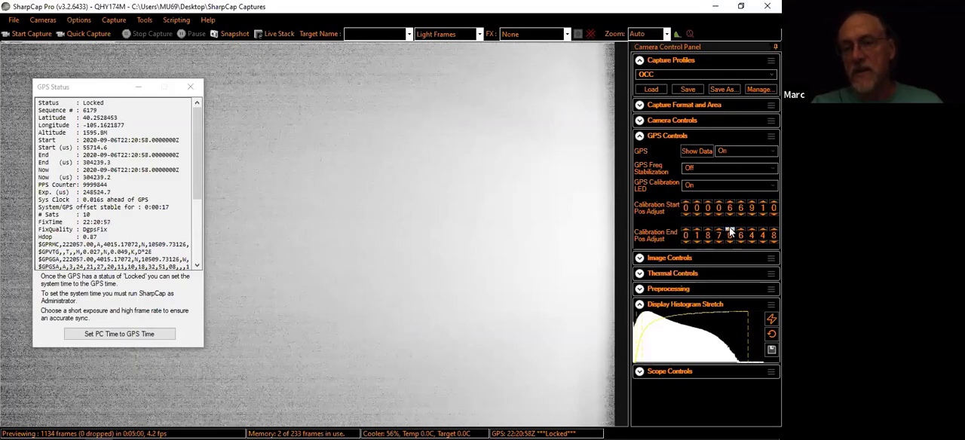
left_click(730, 230)
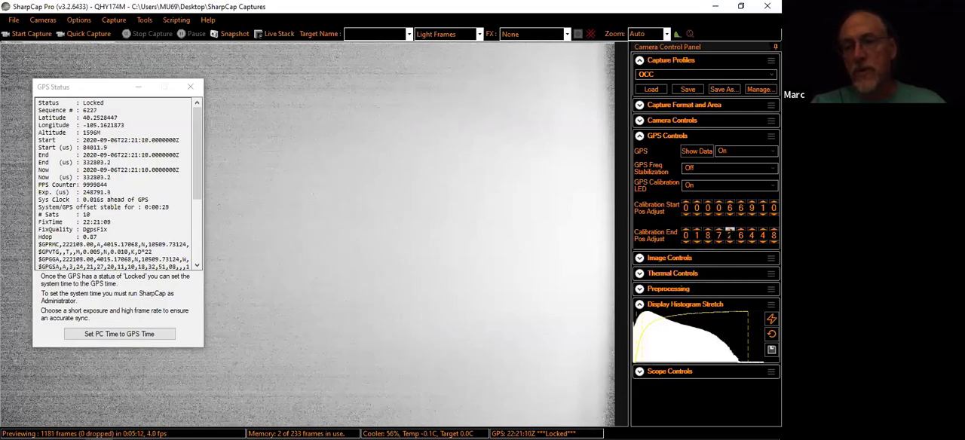
left_click(731, 229)
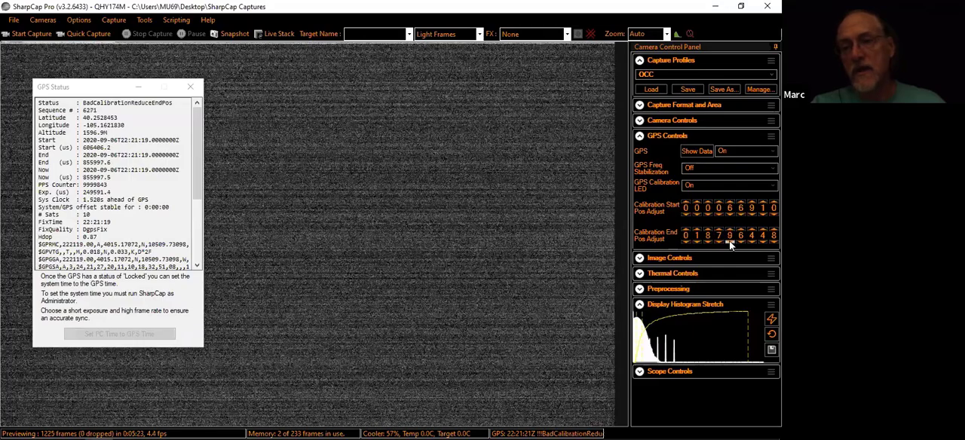
left_click(731, 240)
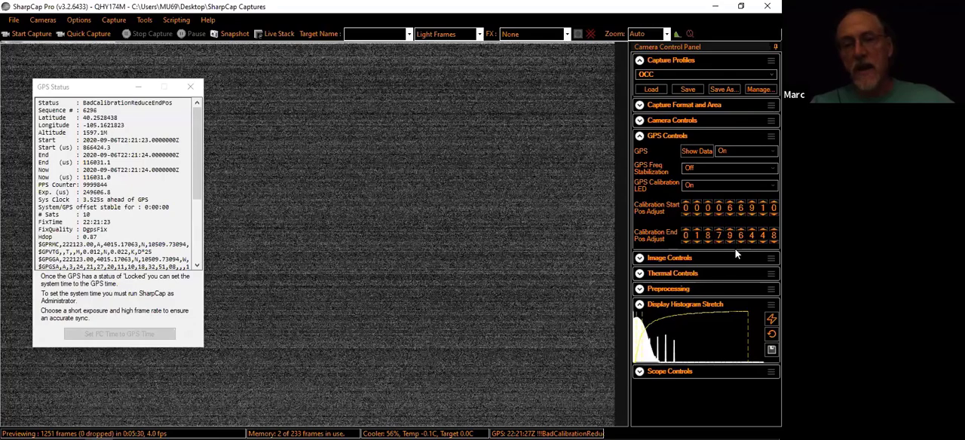
left_click(730, 241)
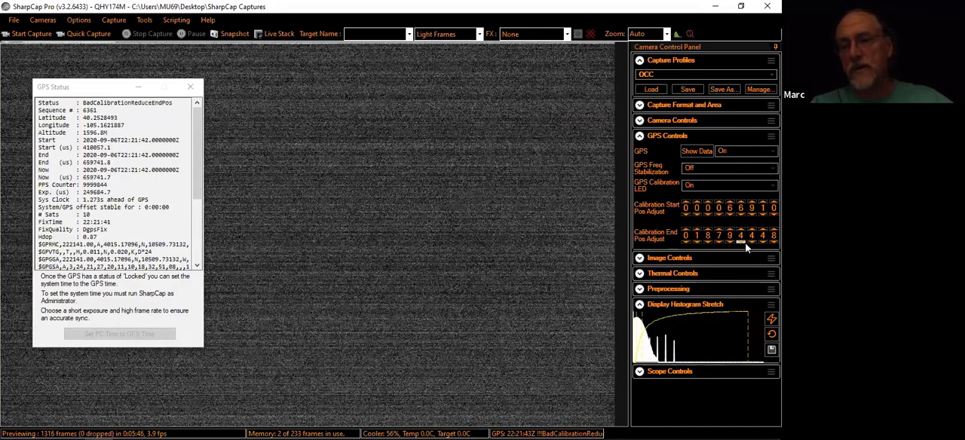
Fine-tune the thousands and hundreds digits of the calibration end position to reach 018794048
left_click(745, 243)
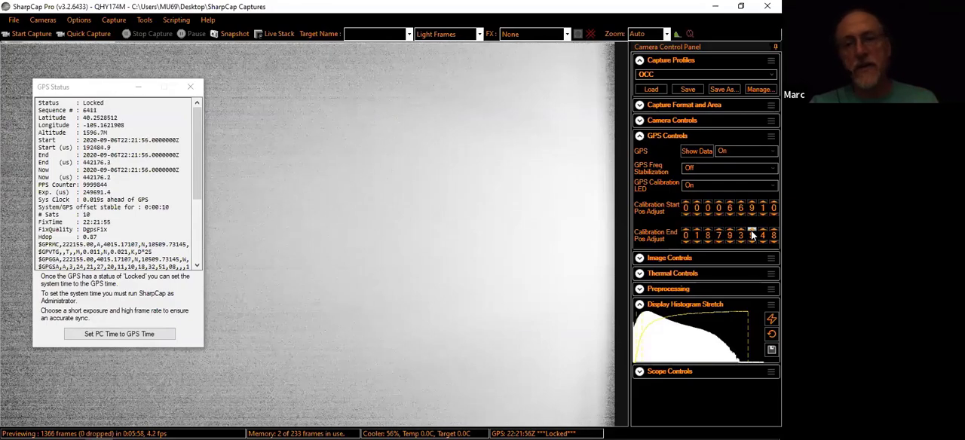
left_click(752, 230)
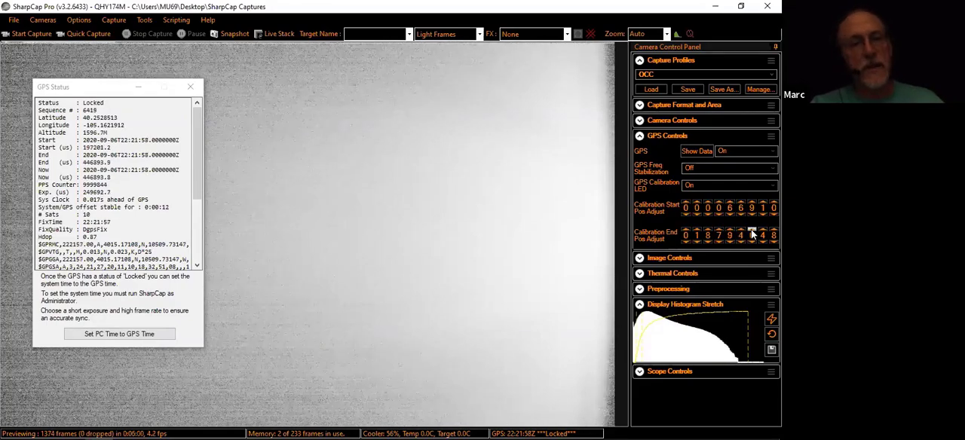
left_click(752, 230)
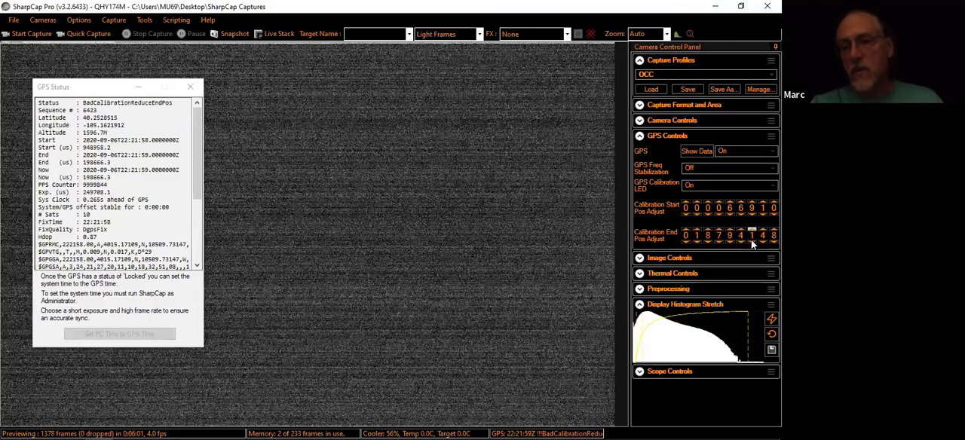
left_click(752, 243)
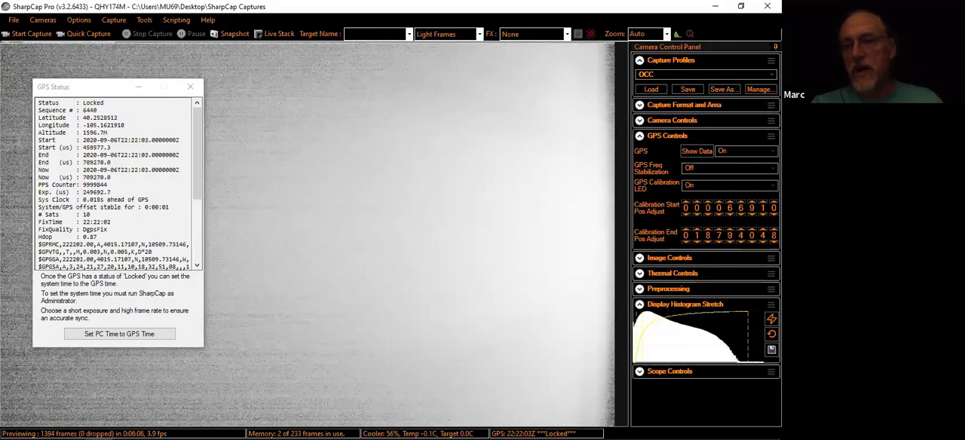
Raise the units and tens digits of the calibration end position stepwise through the LED transition up to 018794110
left_click(774, 230)
left_click(774, 230)
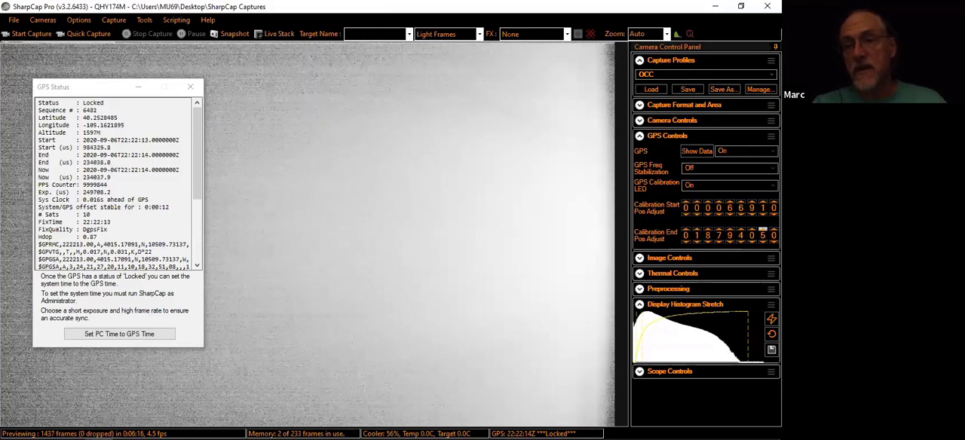
left_click(762, 230)
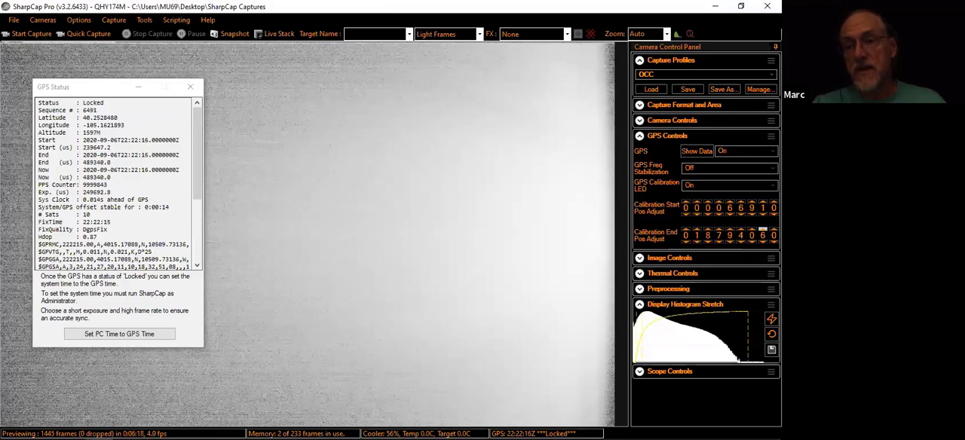
left_click(763, 230)
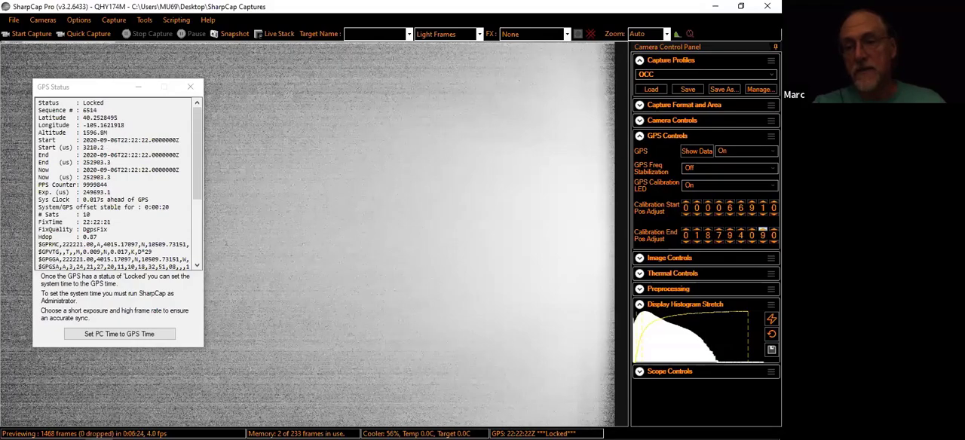
left_click(763, 230)
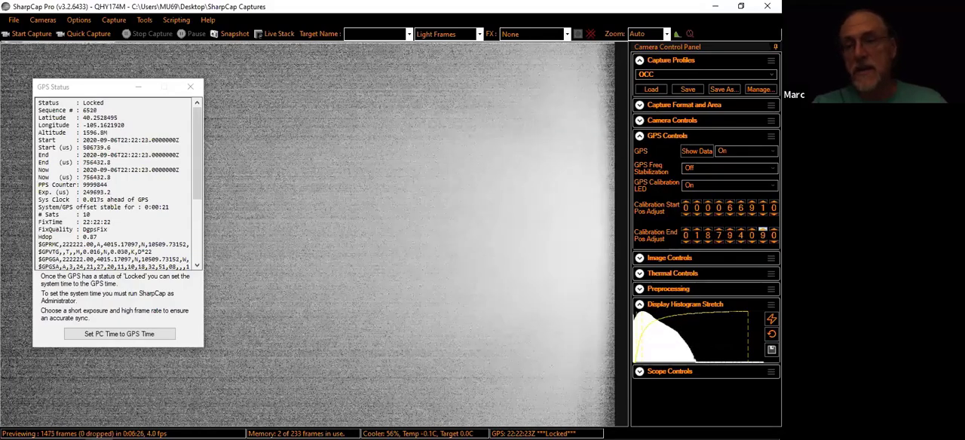
left_click(763, 230)
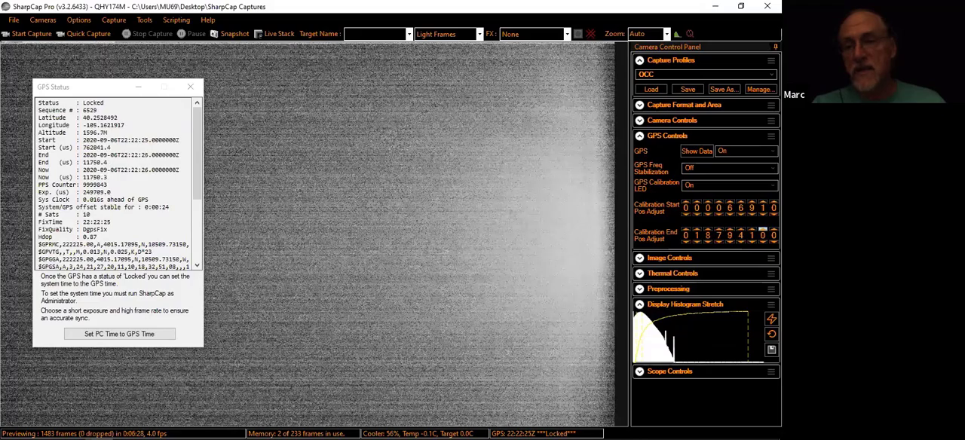
left_click(763, 230)
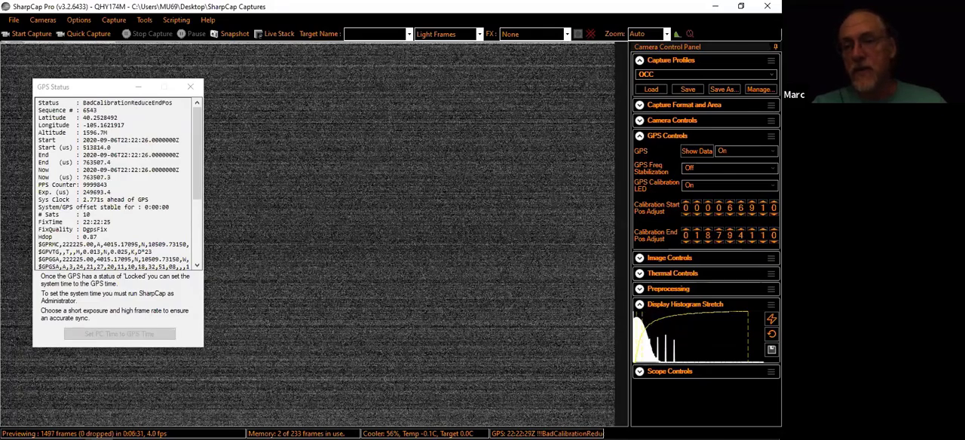
Lower the calibration end position to 018794070 and turn off the GPS calibration LED
left_click(763, 241)
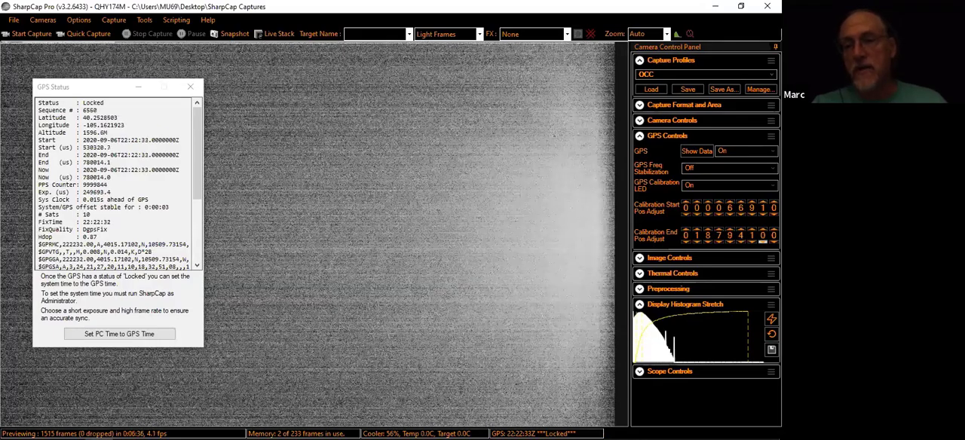
left_click(763, 241)
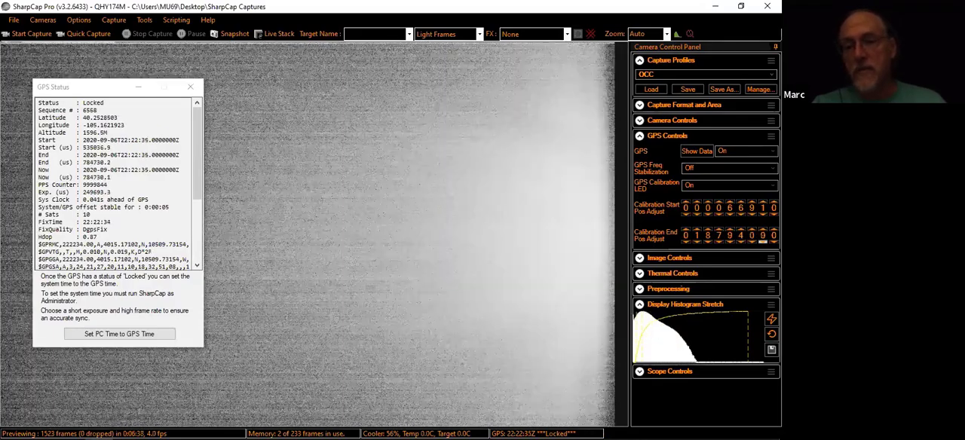
left_click(763, 241)
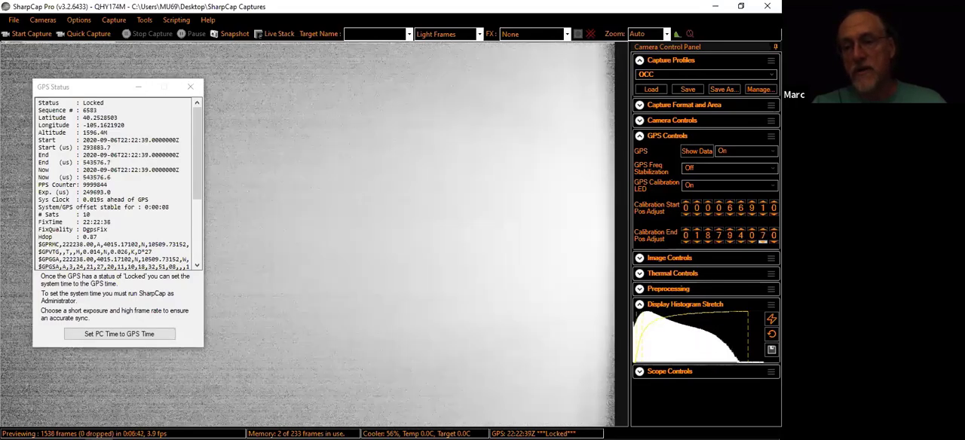
left_click(763, 241)
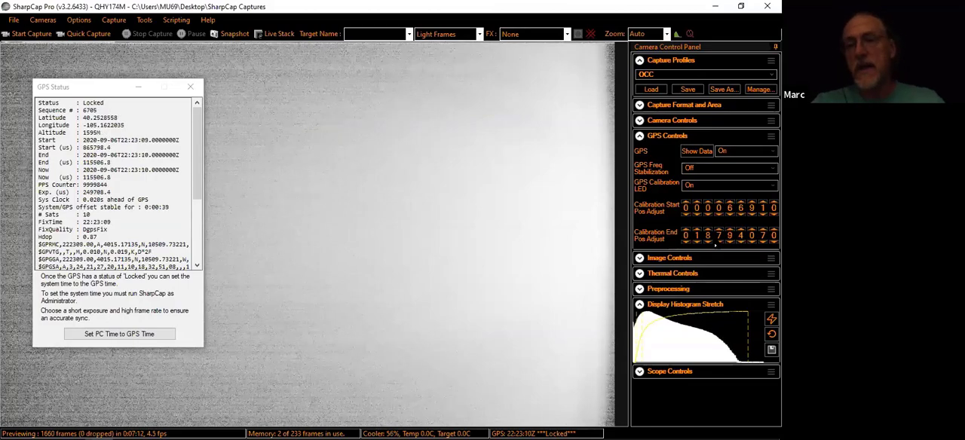
left_click(705, 185)
left_click(706, 197)
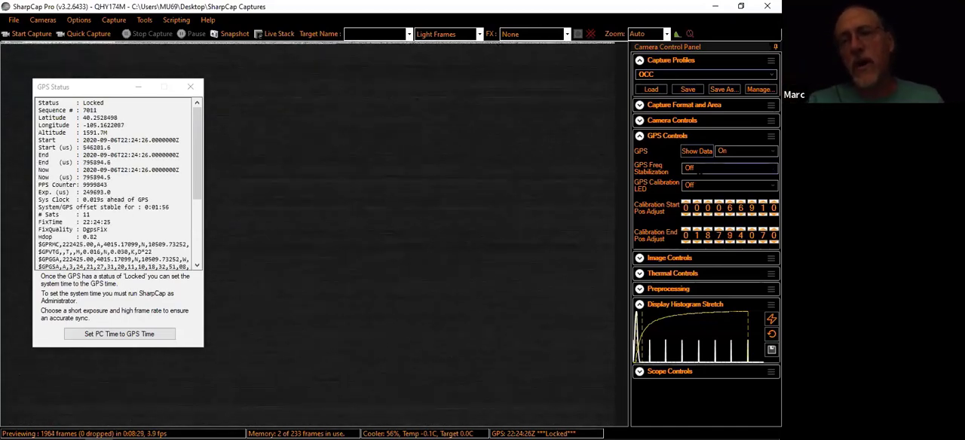
left_click(723, 90)
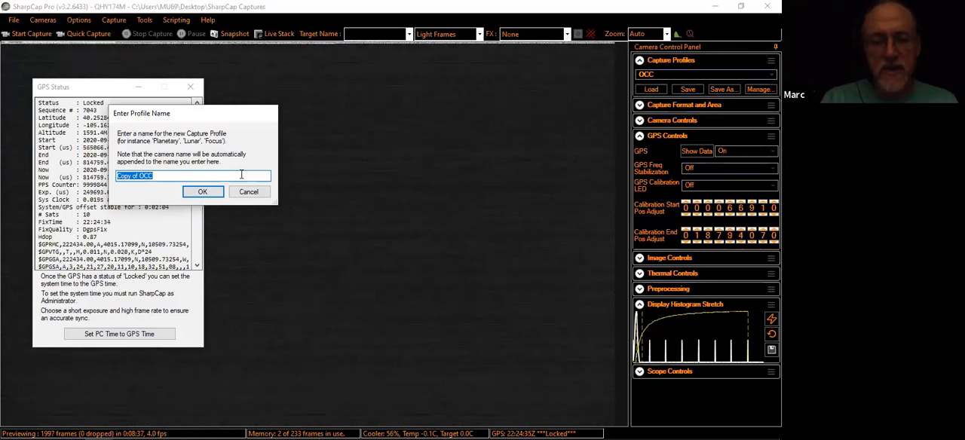
type("EU")
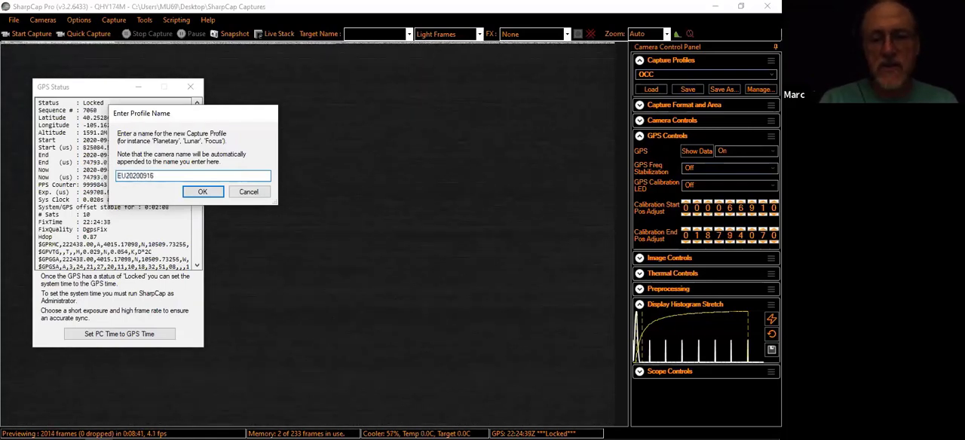
type("20200916")
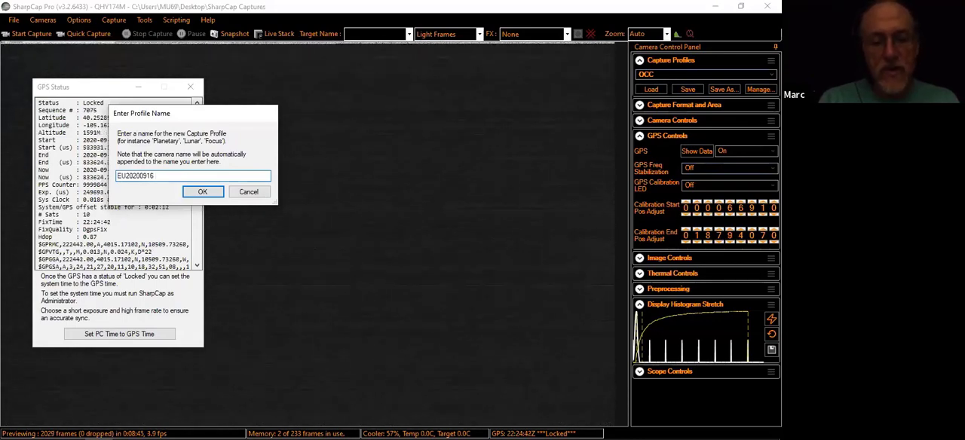
type(" 250ms")
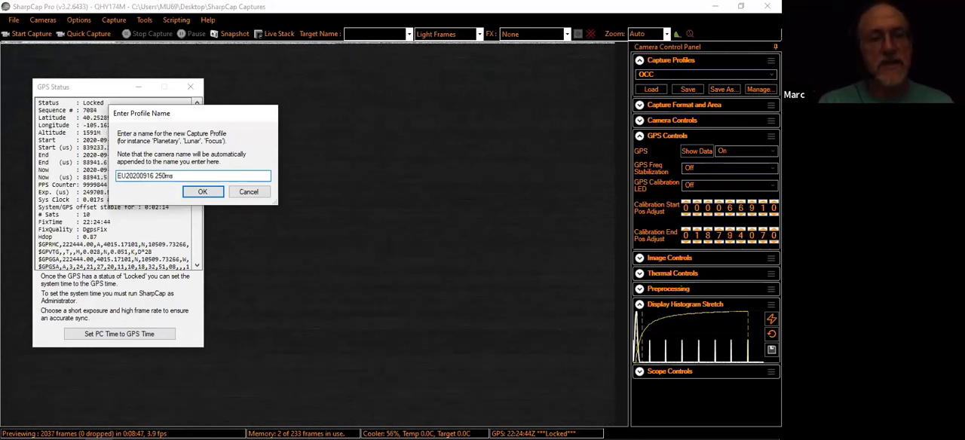
left_click(202, 192)
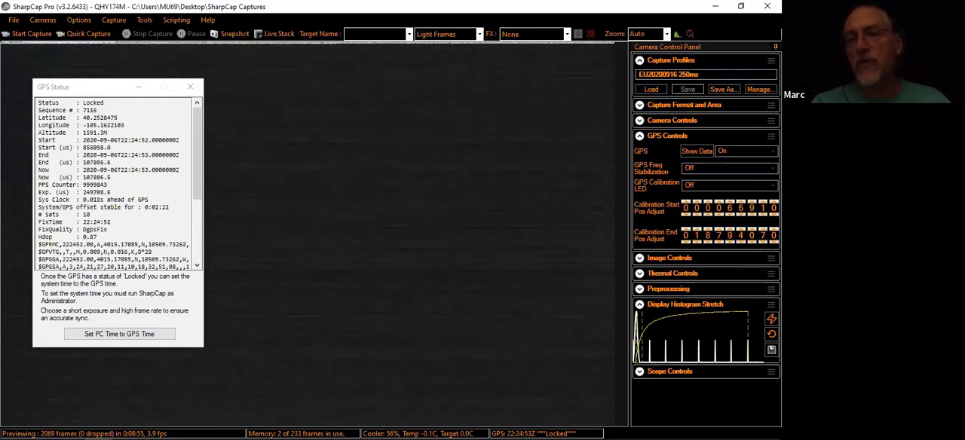
Load the OCC capture profile and expand the camera controls to check its exposure
left_click(706, 74)
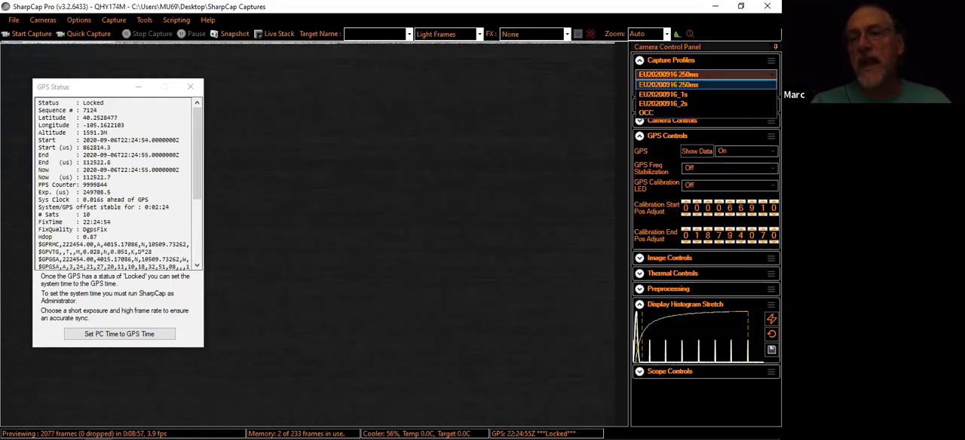
left_click(663, 112)
left_click(657, 89)
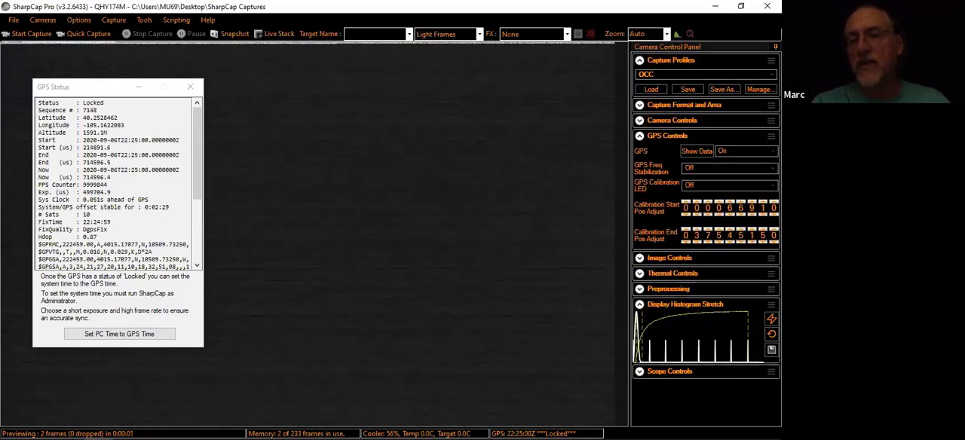
left_click(663, 121)
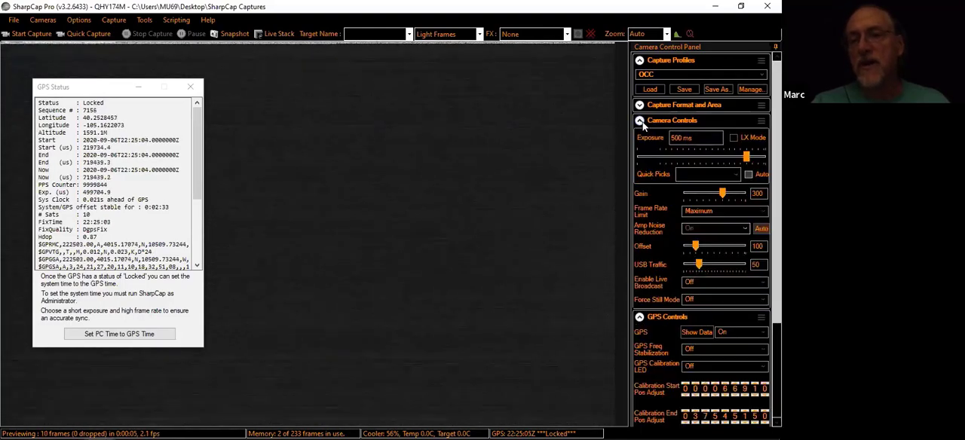
left_click(685, 74)
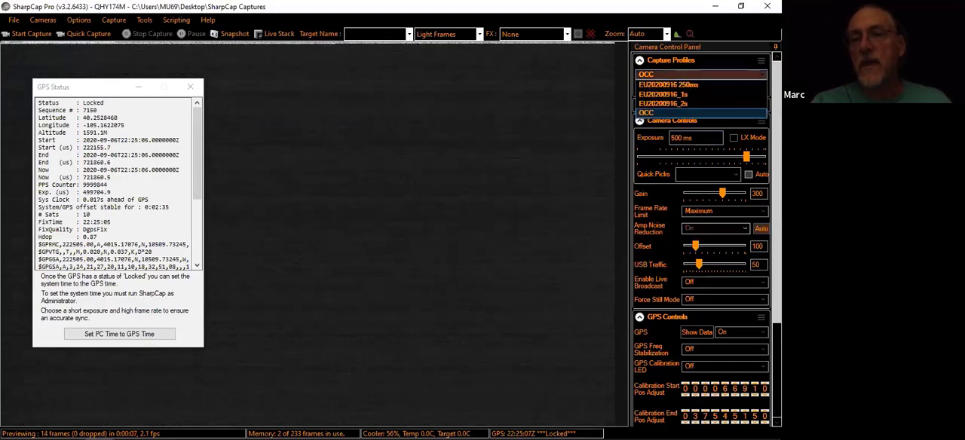
left_click(694, 86)
left_click(654, 89)
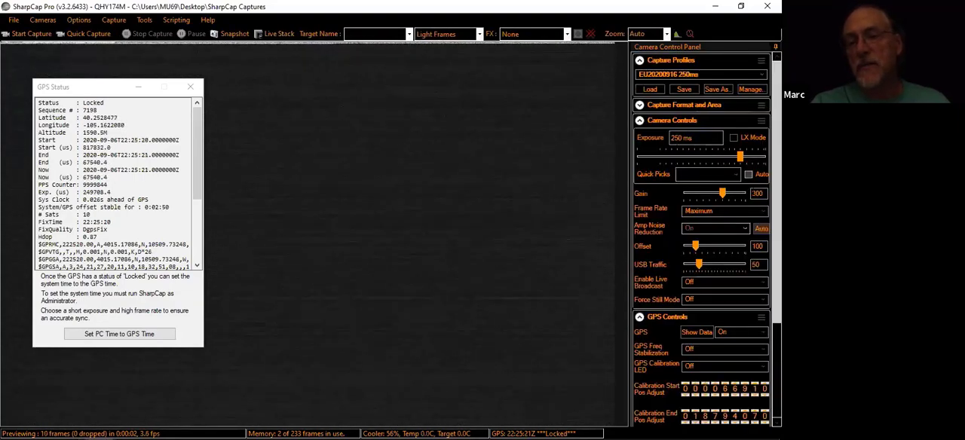
left_click(640, 121)
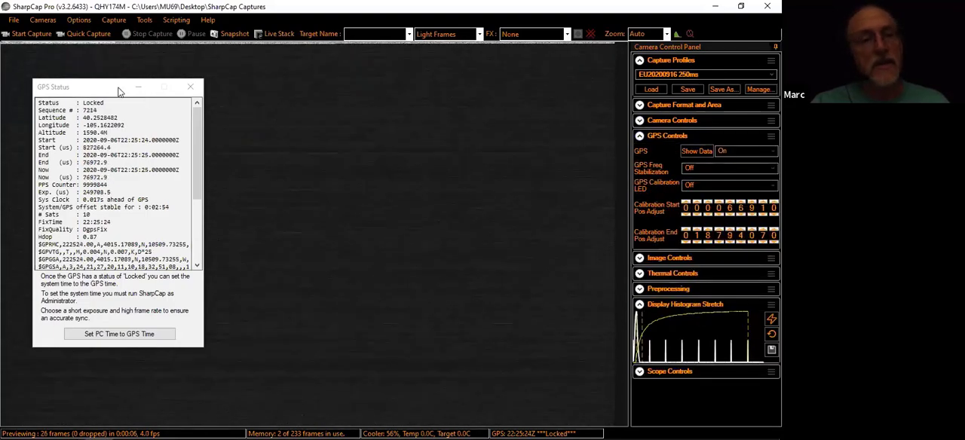